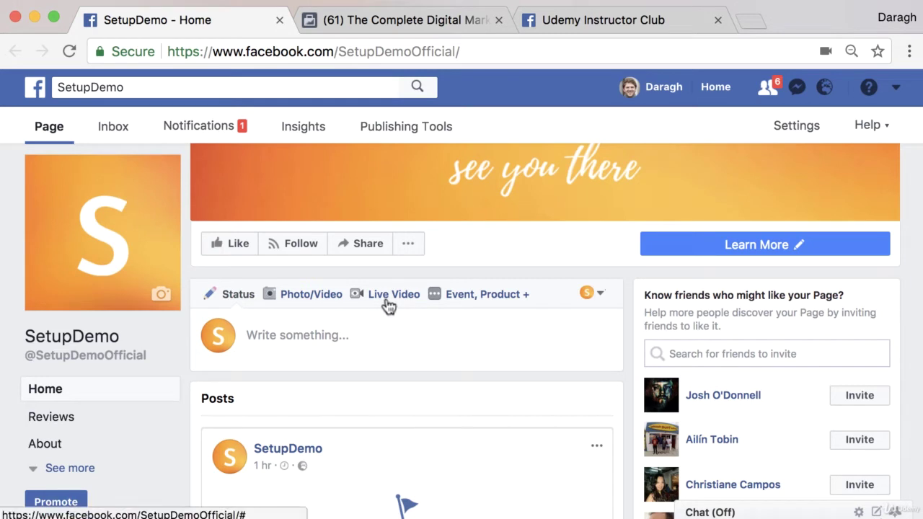
# Choose Live Video in the SetupDemo Page's post composer.
pyautogui.scroll(2, 389, 284)
pyautogui.scroll(-3, 391, 289)
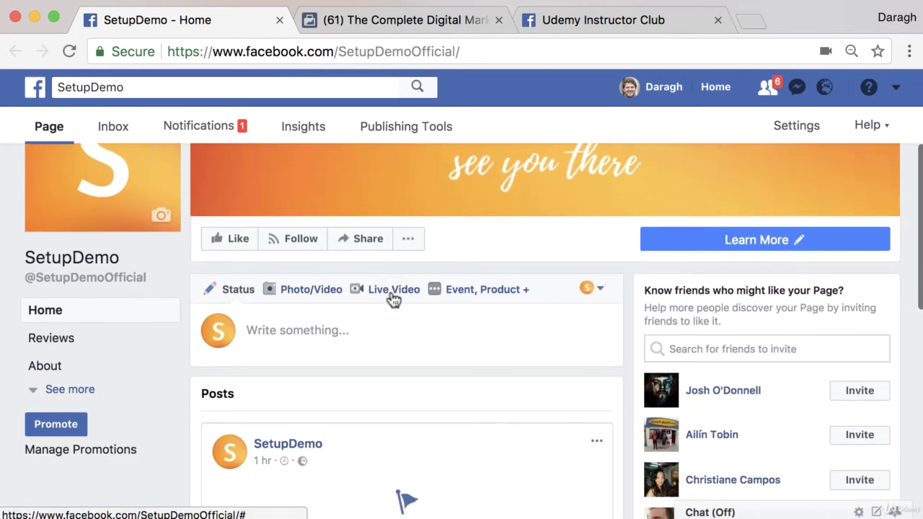
pyautogui.click(393, 292)
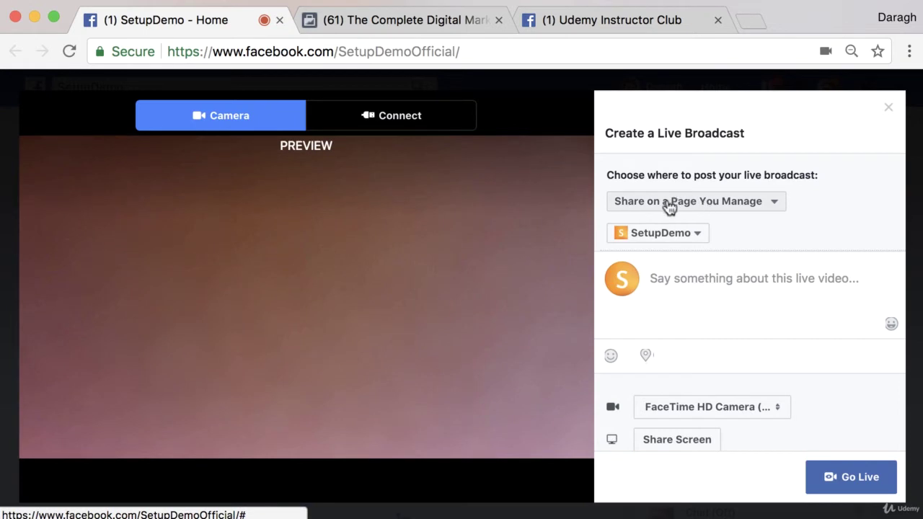
# Keep 'Share on a Page You Manage' and pick SetupDemo as the broadcast's Page.
pyautogui.click(748, 208)
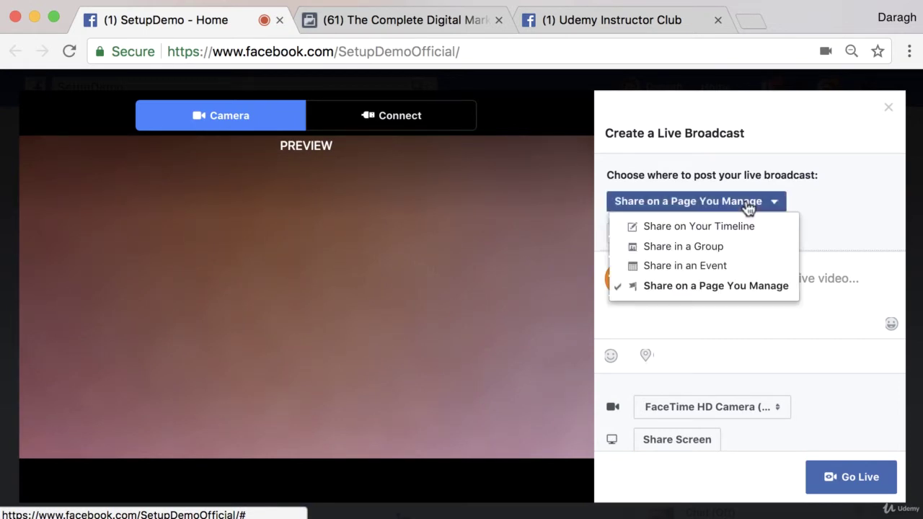
pyautogui.click(749, 286)
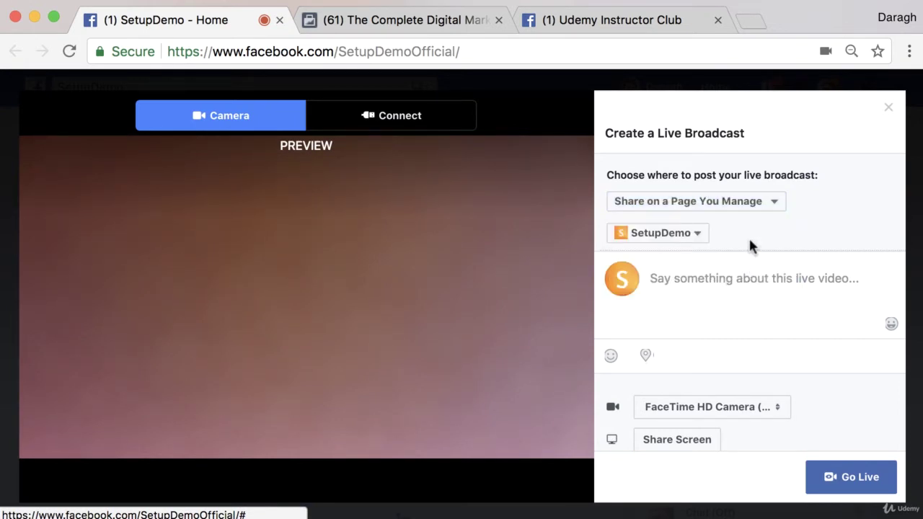
pyautogui.click(696, 236)
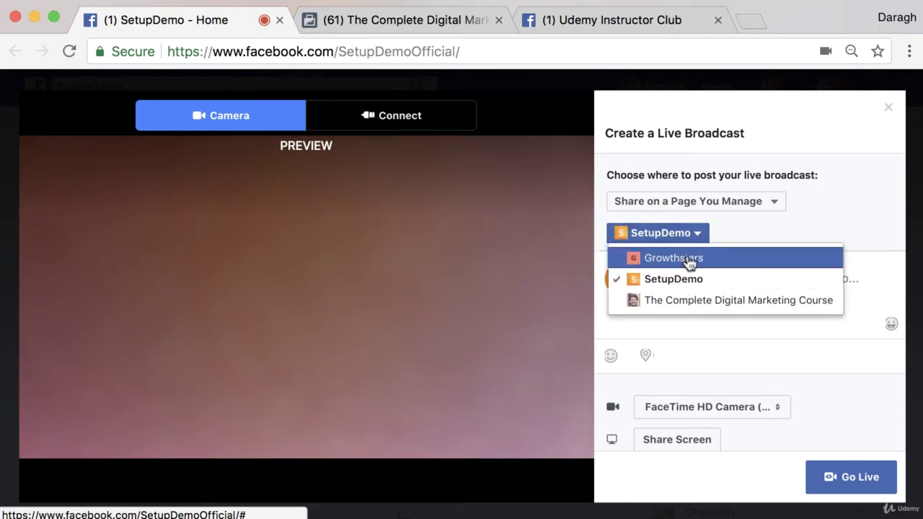
pyautogui.click(691, 282)
pyautogui.scroll(-1, 739, 284)
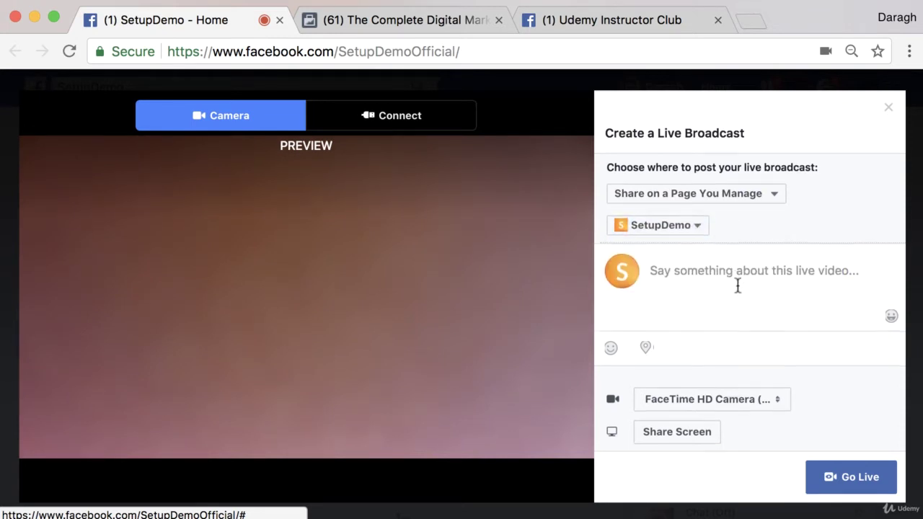
pyautogui.scroll(-3, 738, 287)
# Write 'Test comment' as the live video description and choose Yeti Stereo Microphone for audio.
pyautogui.click(705, 217)
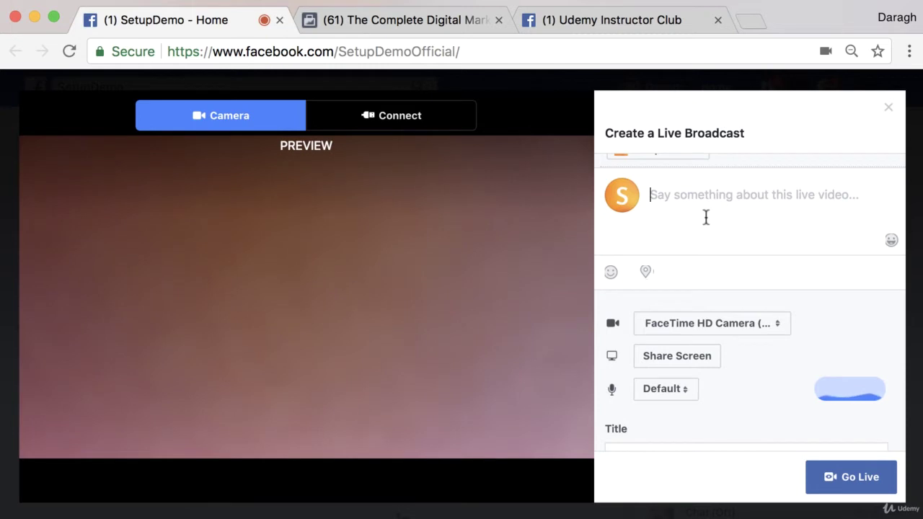
pyautogui.write('Test comment')
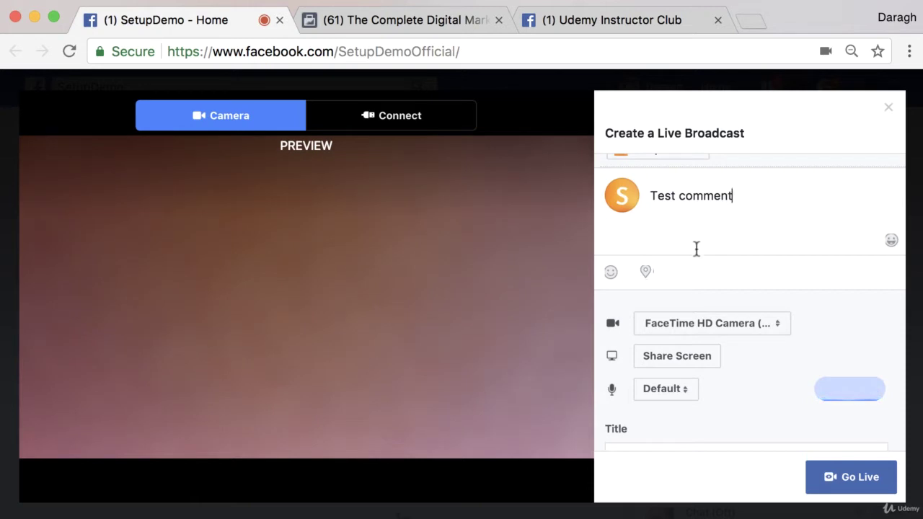
pyautogui.scroll(-2, 697, 249)
pyautogui.scroll(-1, 703, 254)
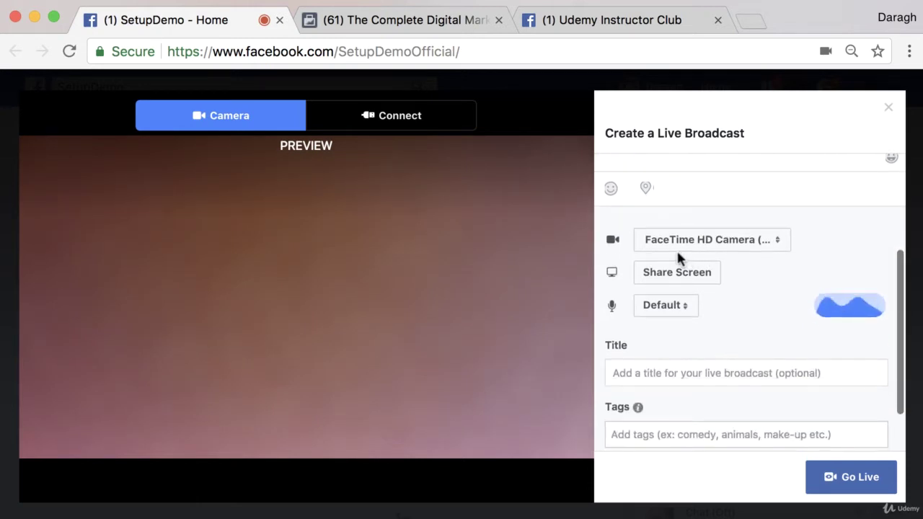
pyautogui.click(669, 308)
pyautogui.click(697, 346)
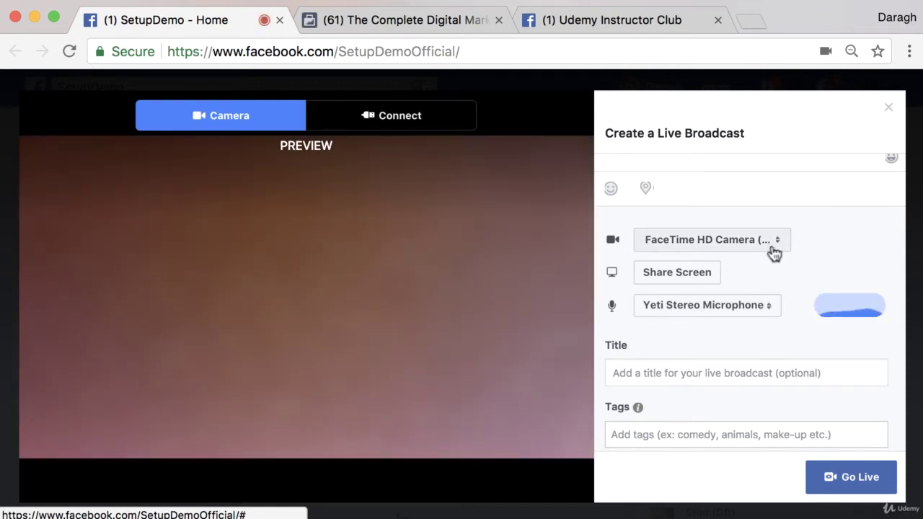
pyautogui.click(691, 277)
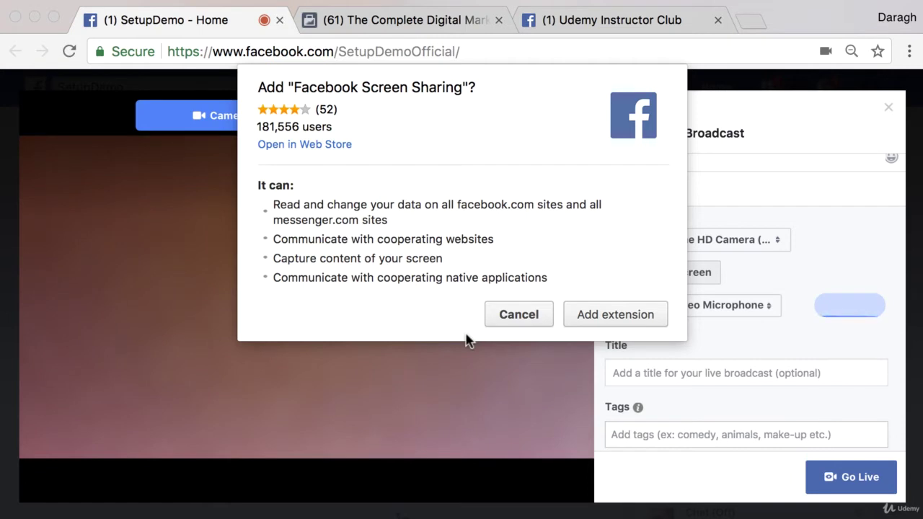
pyautogui.click(519, 315)
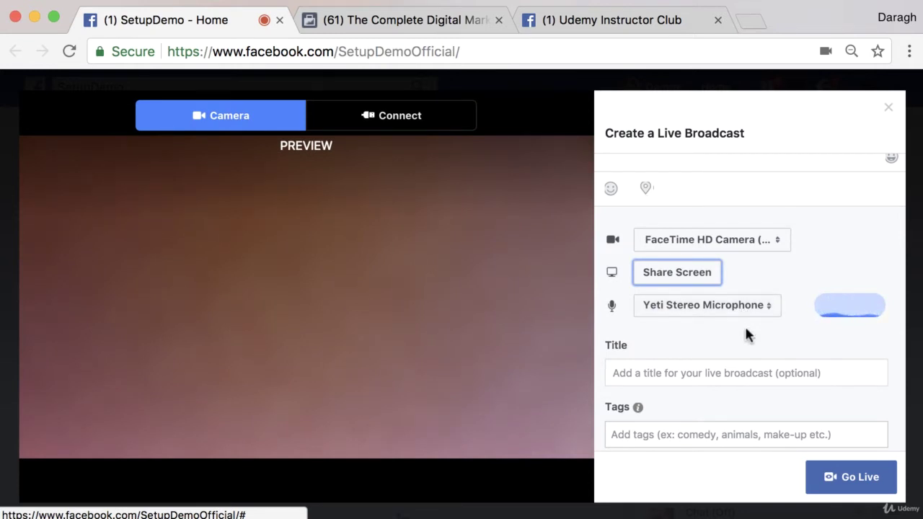
pyautogui.scroll(-2, 744, 324)
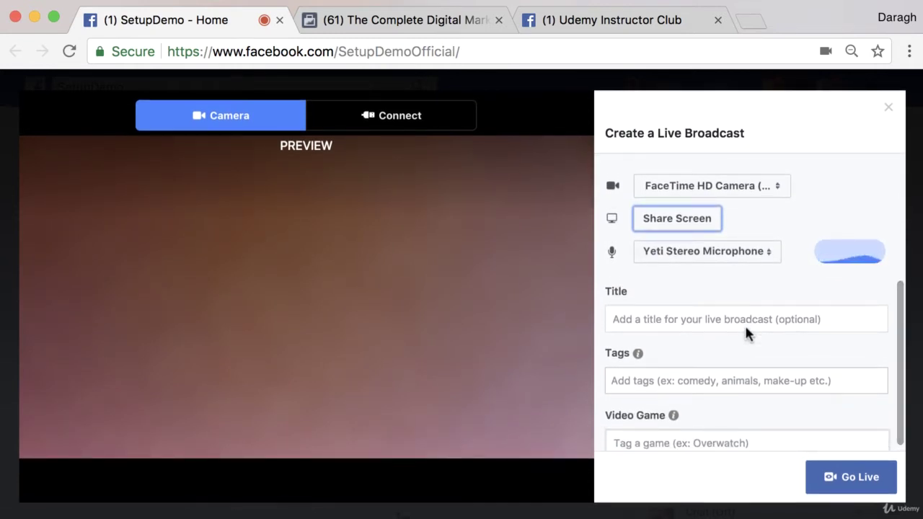
# Enter 'Test Title' in the broadcast Title field, leaving Tags empty.
pyautogui.click(696, 323)
pyautogui.write('Te')
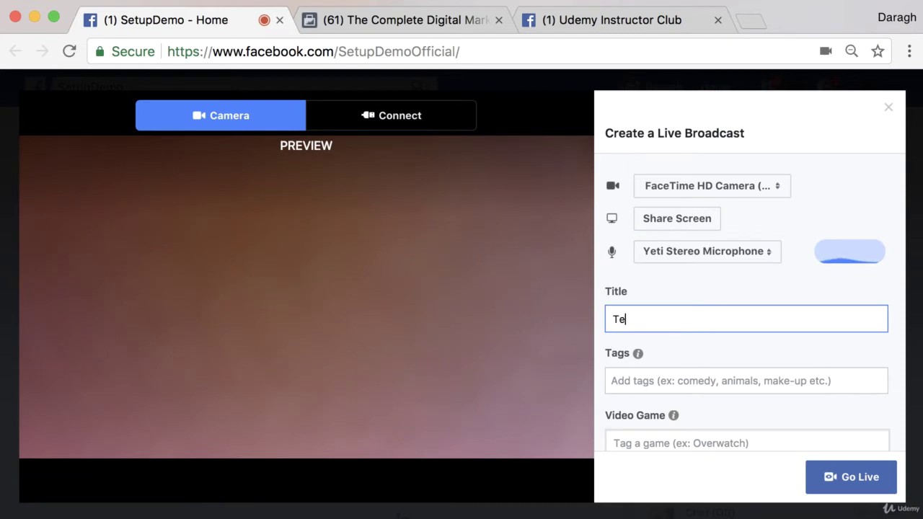
pyautogui.write('st Title')
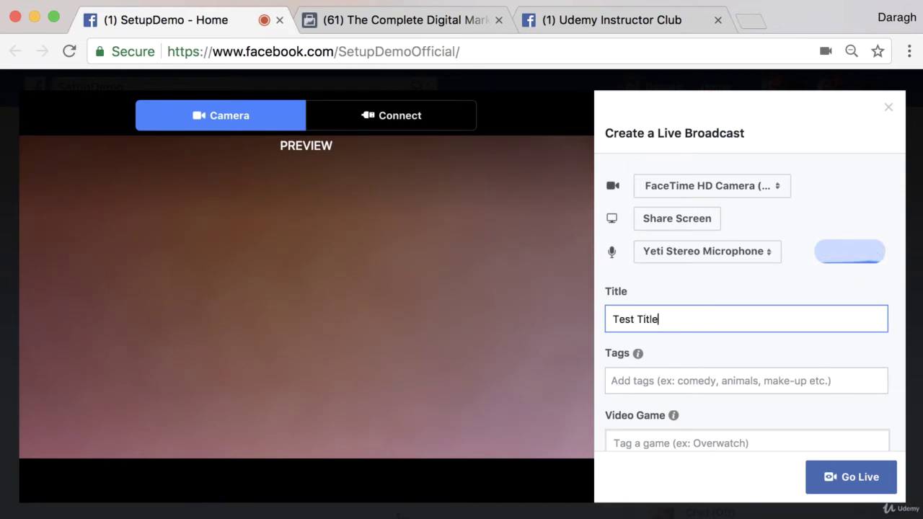
pyautogui.click(693, 387)
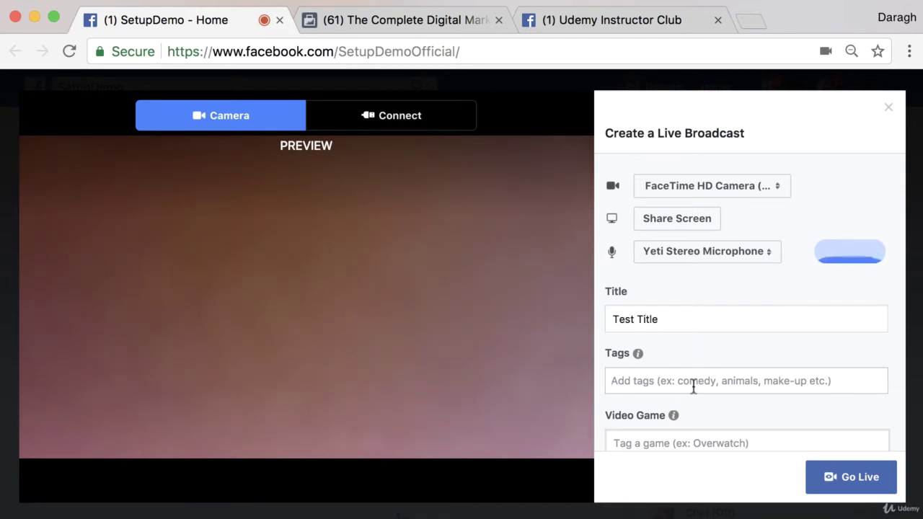
pyautogui.scroll(-1, 694, 387)
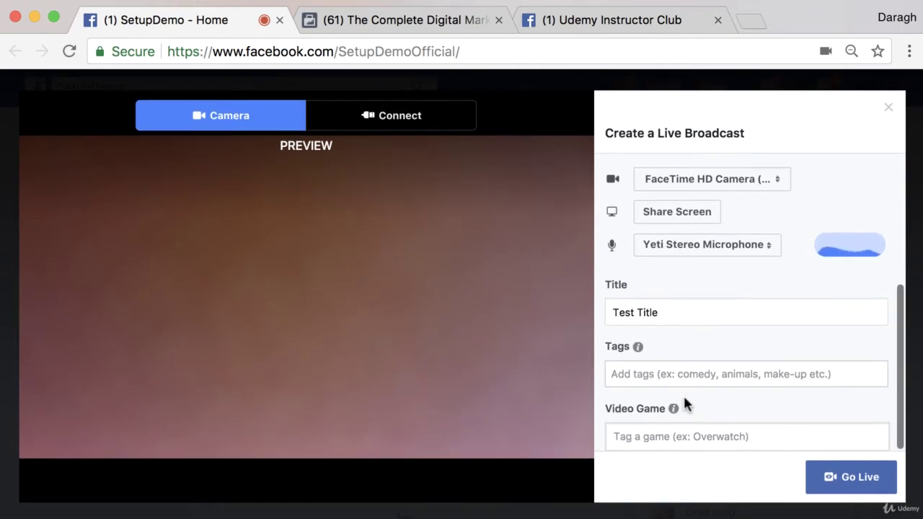
pyautogui.moveTo(672, 410)
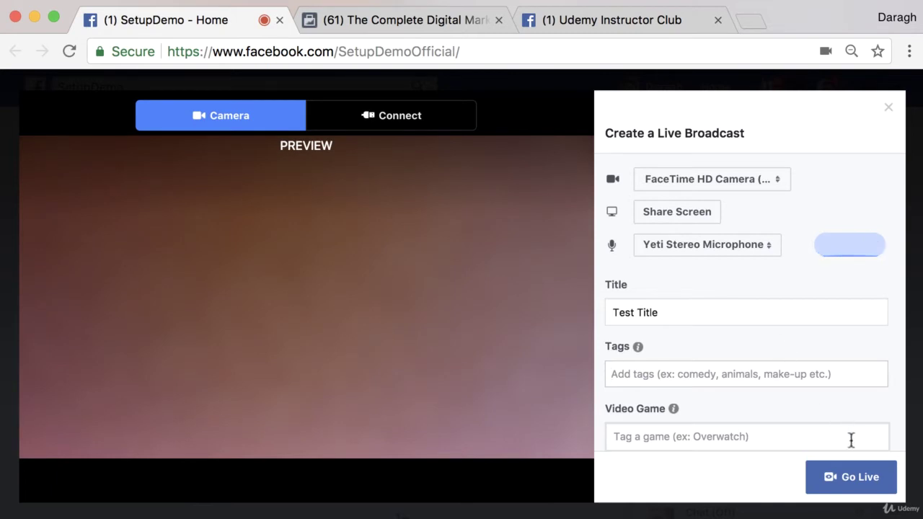
pyautogui.scroll(5, 781, 367)
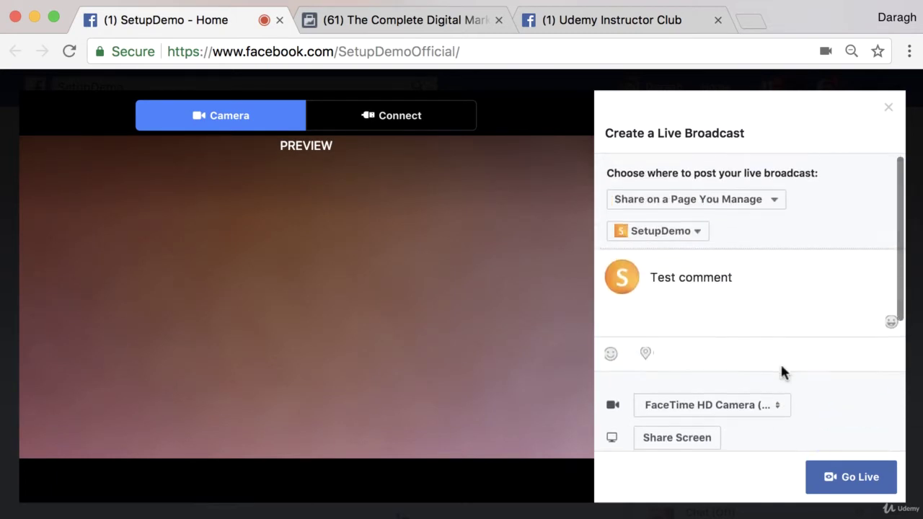
pyautogui.scroll(-5, 781, 366)
# Go live with the test broadcast, then end it with Finish.
pyautogui.click(846, 479)
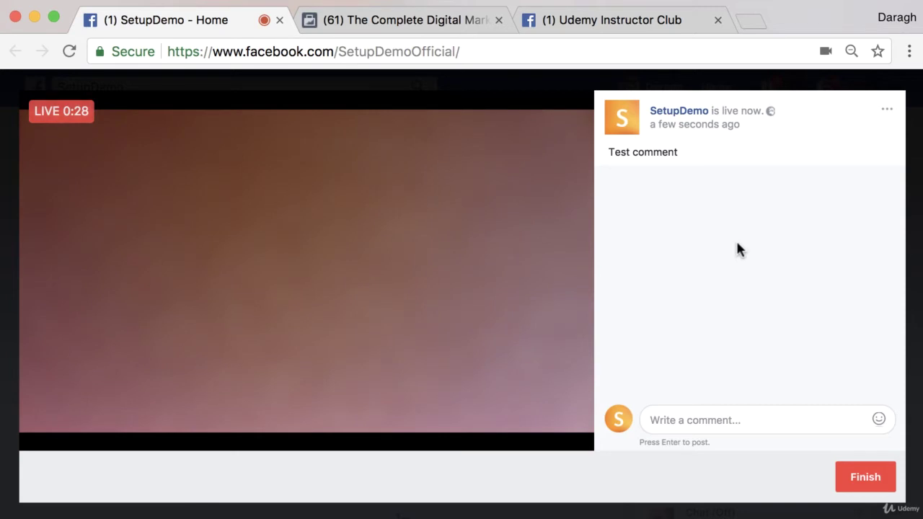
pyautogui.click(866, 477)
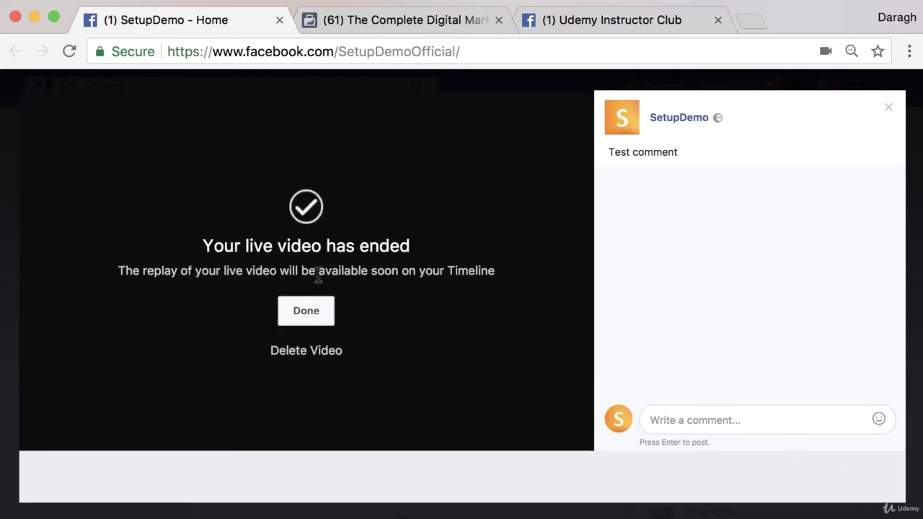
# Dismiss the ended notice, reload the SetupDemo Page and scroll to its 'was live' Test comment post.
pyautogui.click(307, 318)
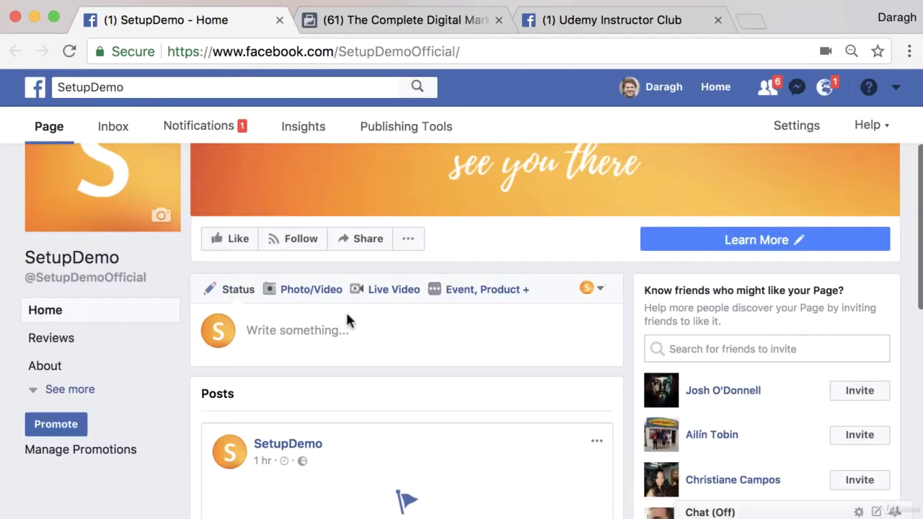
pyautogui.click(70, 51)
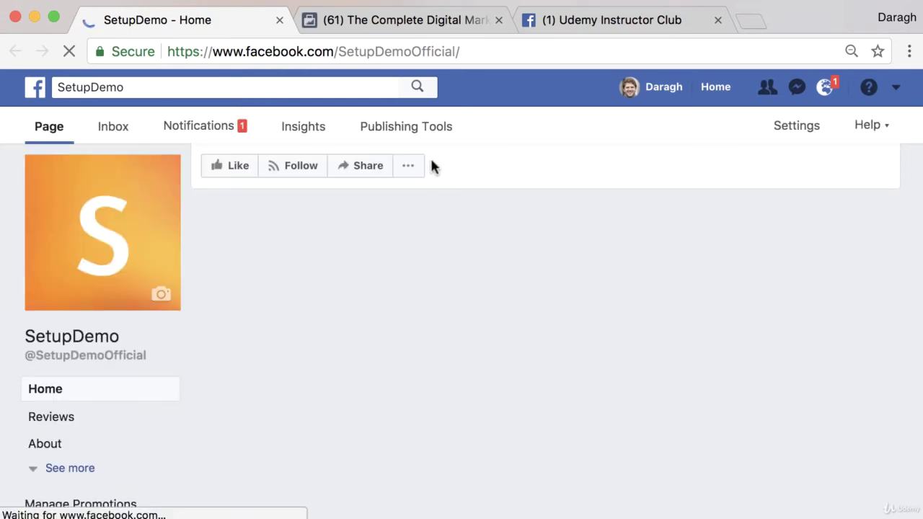
pyautogui.scroll(-4, 486, 228)
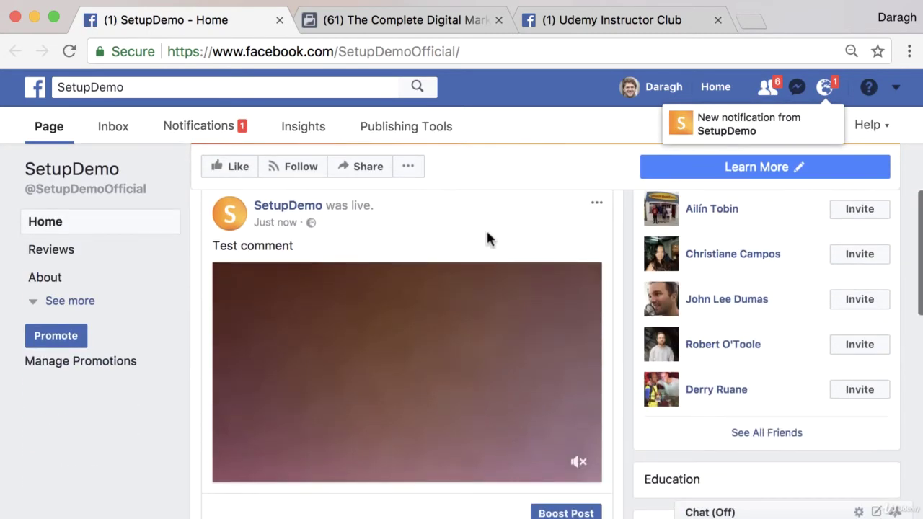
pyautogui.scroll(-2, 486, 233)
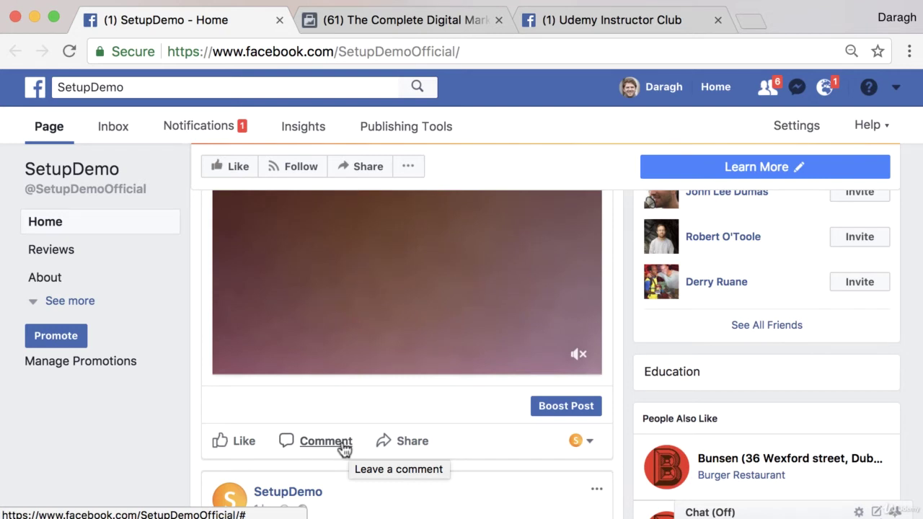
pyautogui.scroll(3, 350, 447)
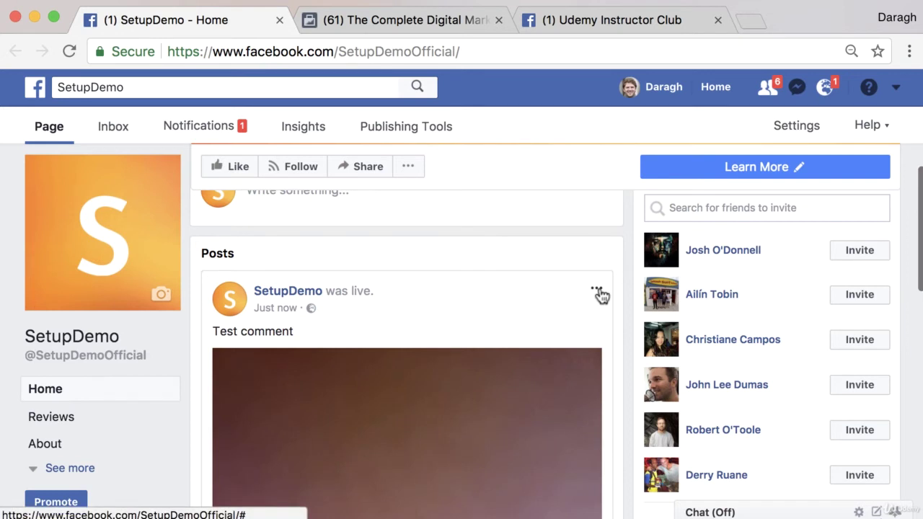
pyautogui.scroll(-1, 577, 292)
pyautogui.scroll(-2, 472, 314)
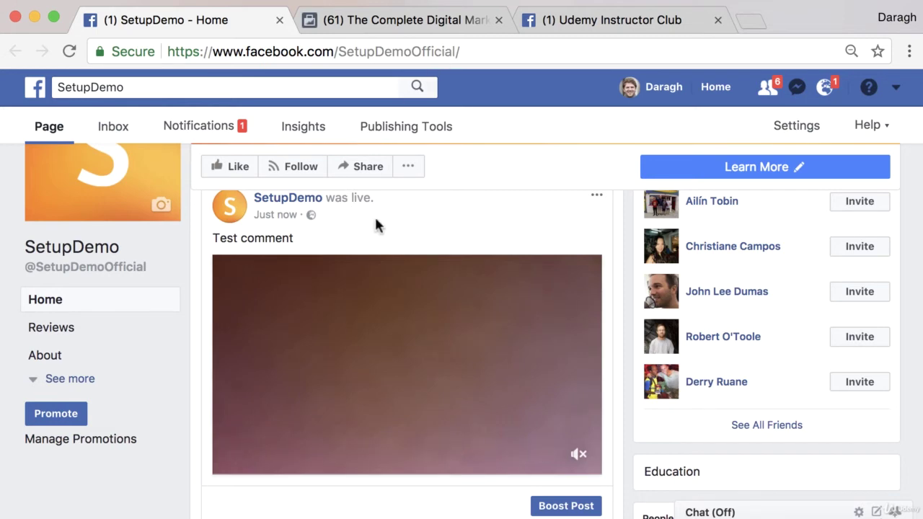
pyautogui.scroll(3, 408, 234)
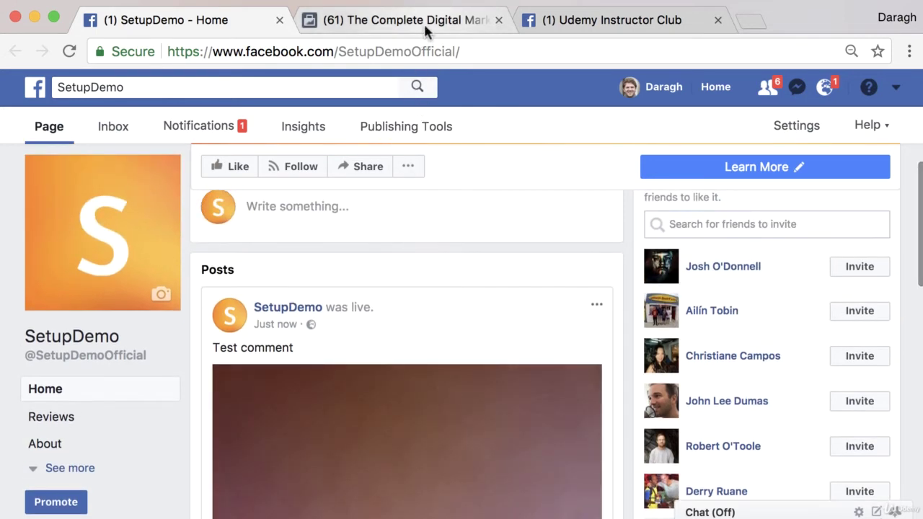
pyautogui.click(423, 22)
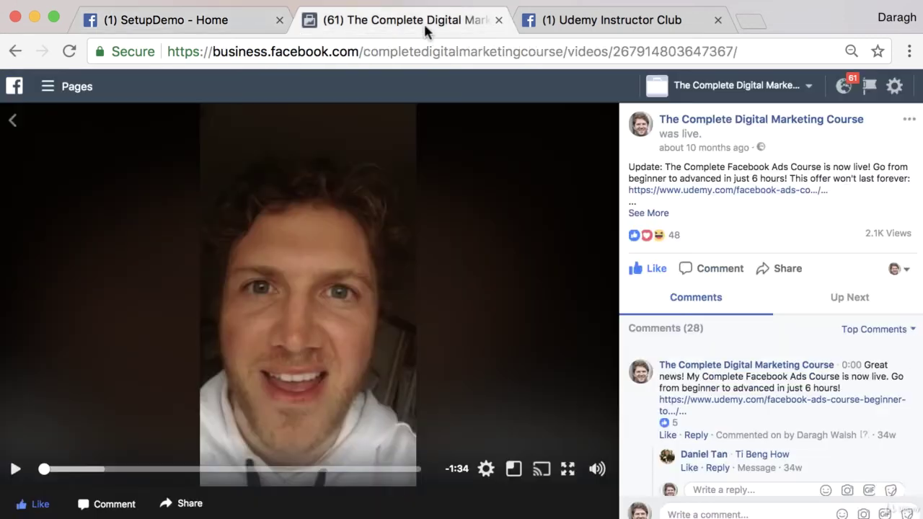
# Expand the course live post's description and select 'Ask Me Anything About Facebook Ads'.
pyautogui.click(660, 212)
pyautogui.moveTo(631, 224); pyautogui.dragTo(791, 226)
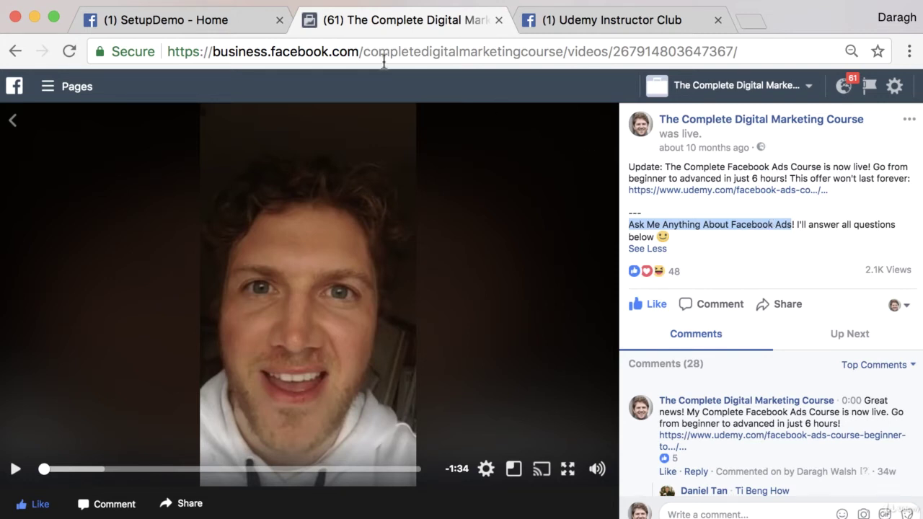
# Check the SetupDemo tab, return to the course's live post, and clear the text selection.
pyautogui.click(236, 19)
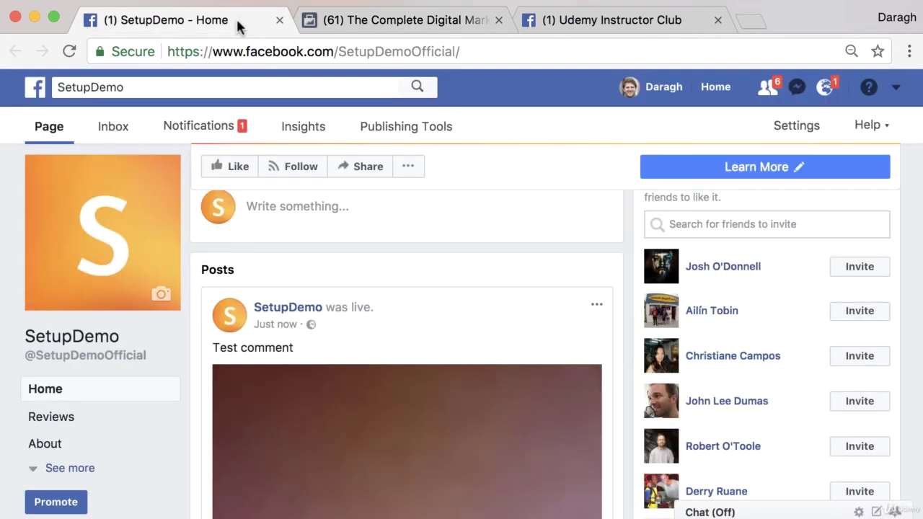
pyautogui.scroll(-3, 429, 330)
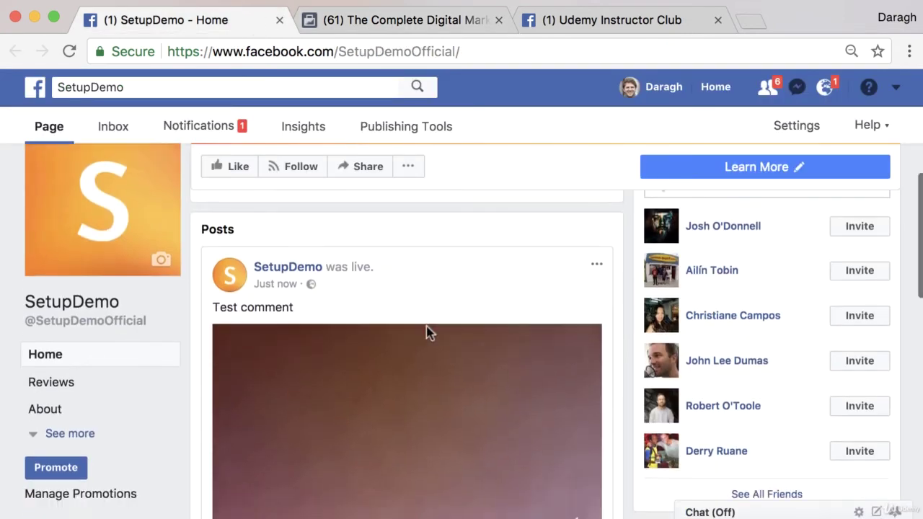
pyautogui.scroll(1, 428, 332)
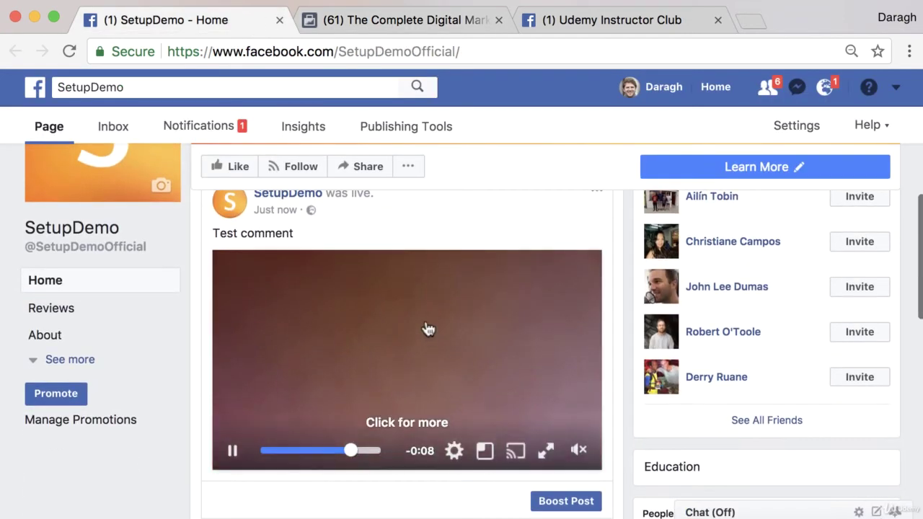
pyautogui.click(422, 17)
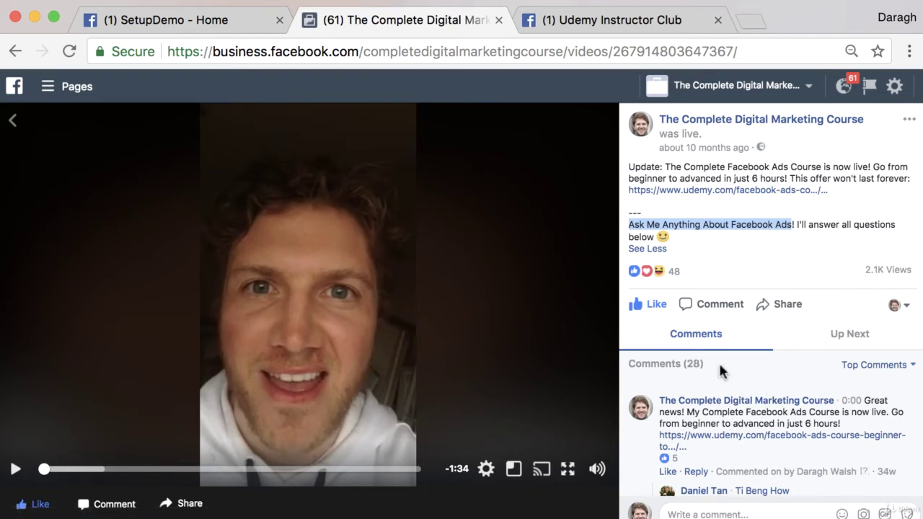
pyautogui.scroll(-1, 745, 361)
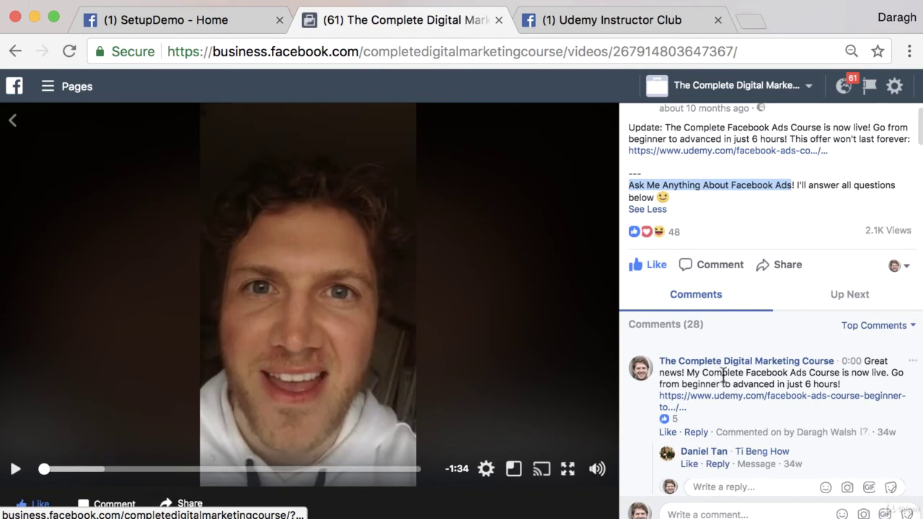
pyautogui.moveTo(754, 363)
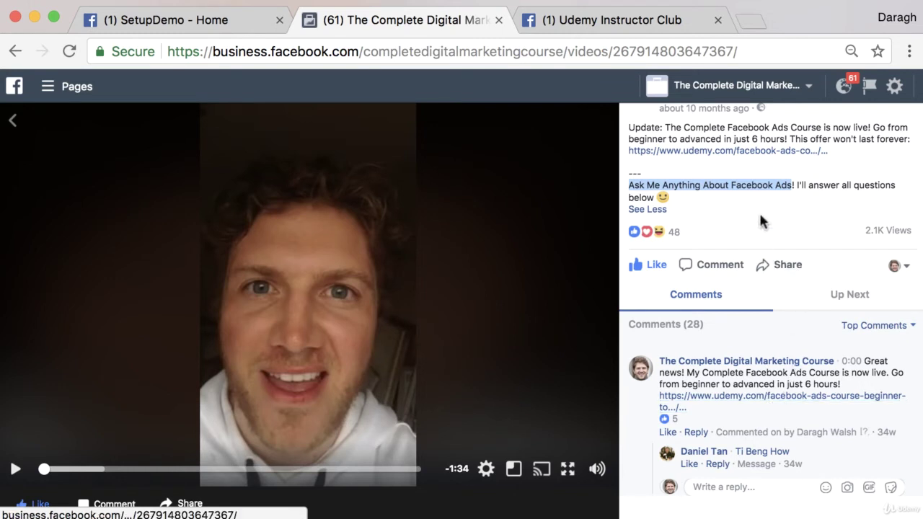
pyautogui.scroll(1, 766, 212)
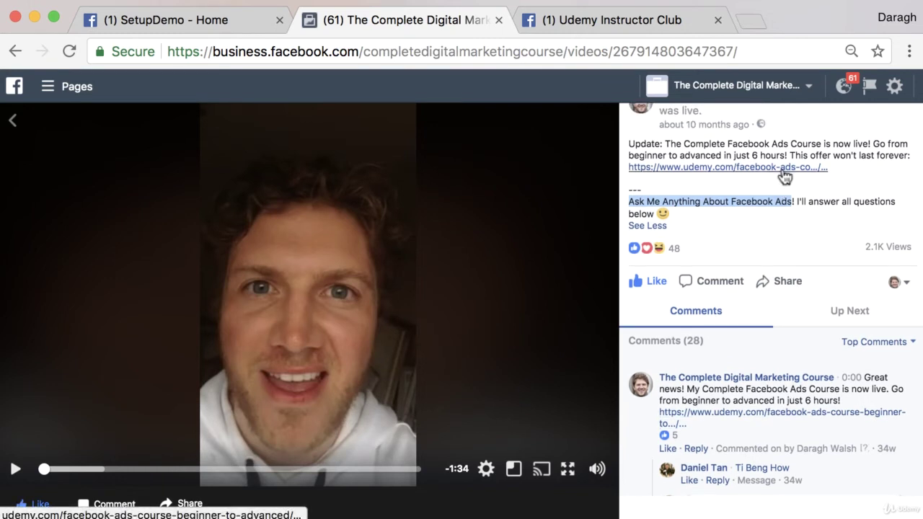
pyautogui.click(758, 242)
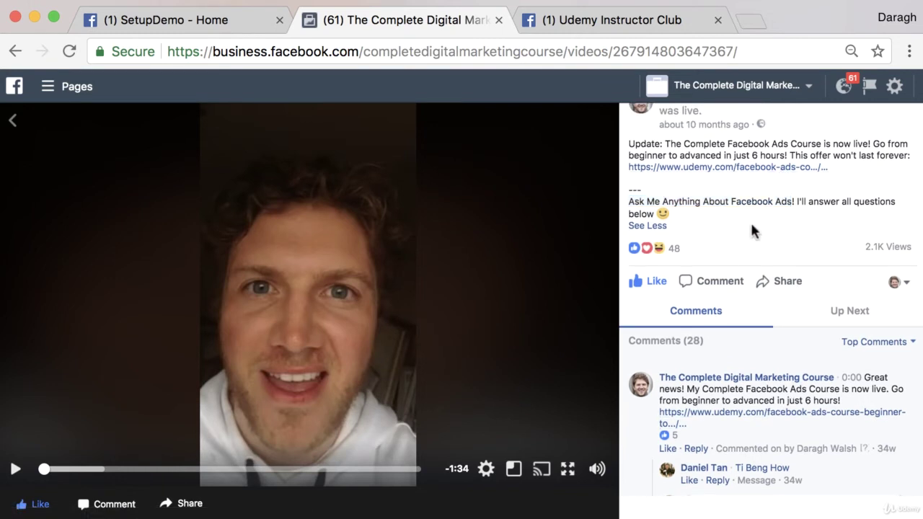